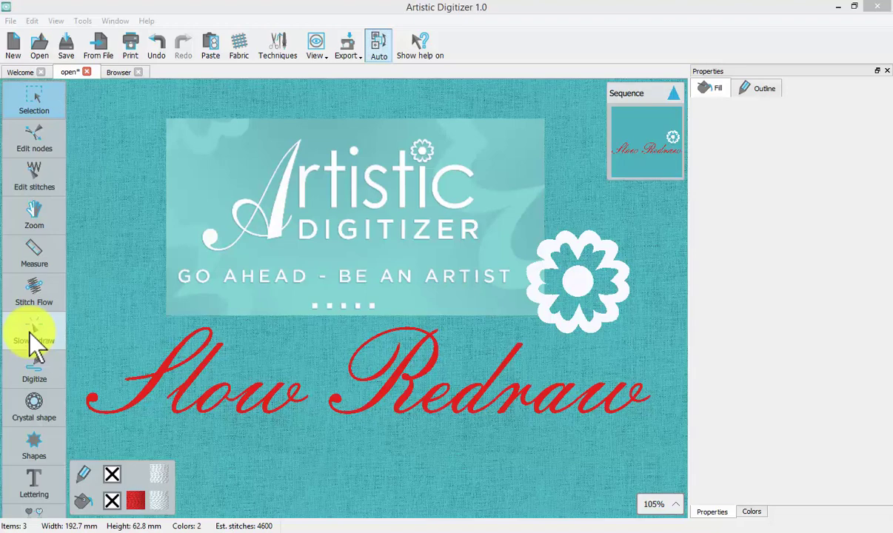
Open the ASC-00000.cmx folk-art heart sample from the Browser and start Slow Redraw
{"action": "left_click", "coordinate": [115, 70]}
{"action": "left_click", "coordinate": [230, 244]}
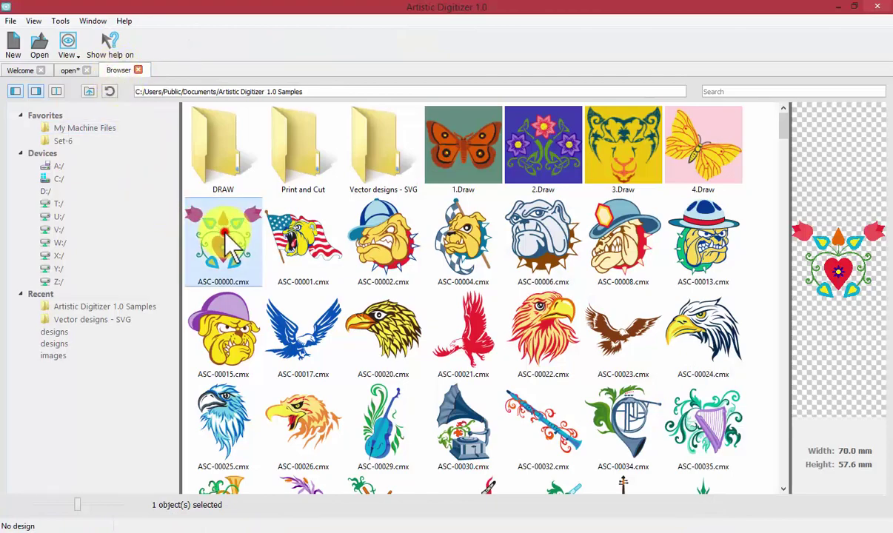
{"action": "double_click", "coordinate": [224, 236]}
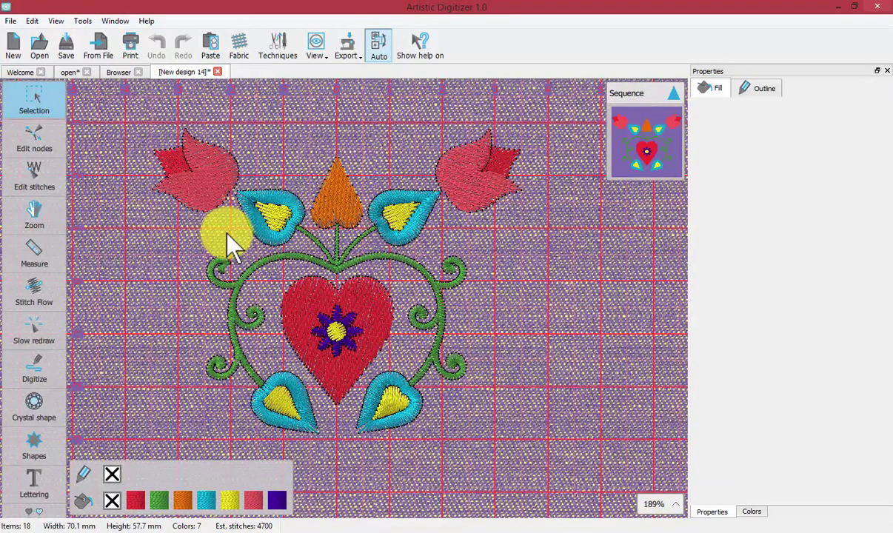
{"action": "left_click", "coordinate": [25, 333]}
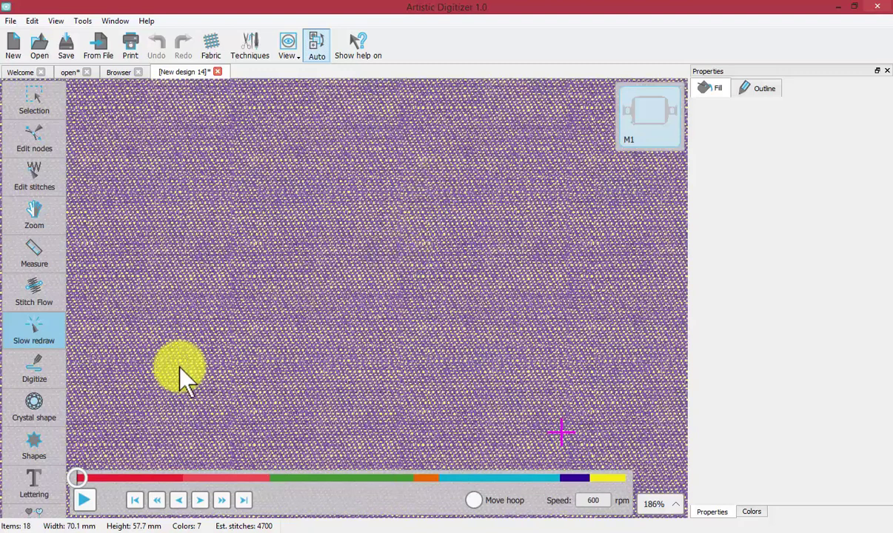
Play the stitching simulation and raise the playback speed to 2000 rpm
{"action": "left_click", "coordinate": [86, 503]}
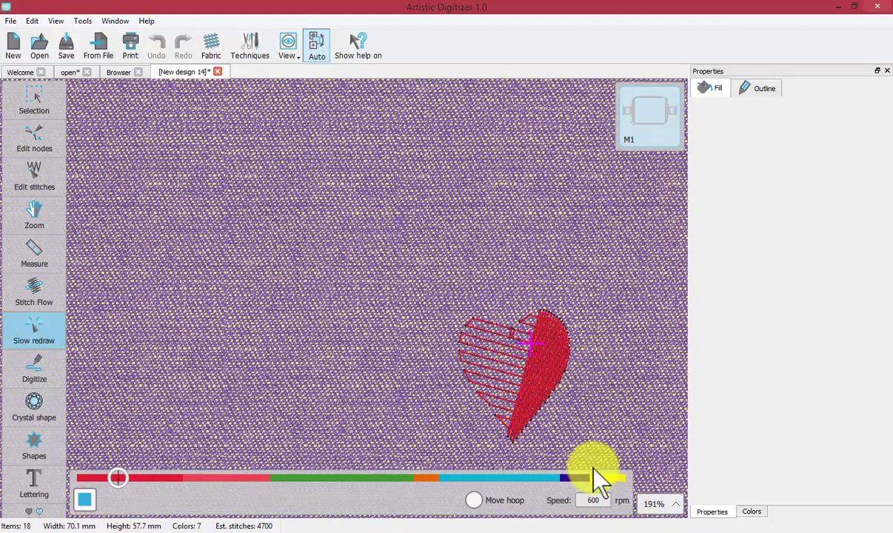
{"action": "double_click", "coordinate": [593, 500]}
{"action": "type", "text": "2000"}
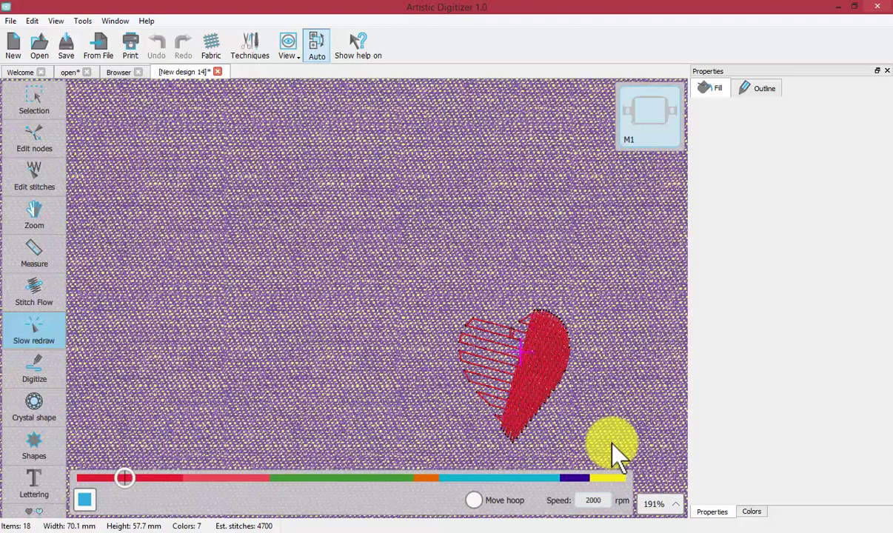
{"action": "key", "text": "Return"}
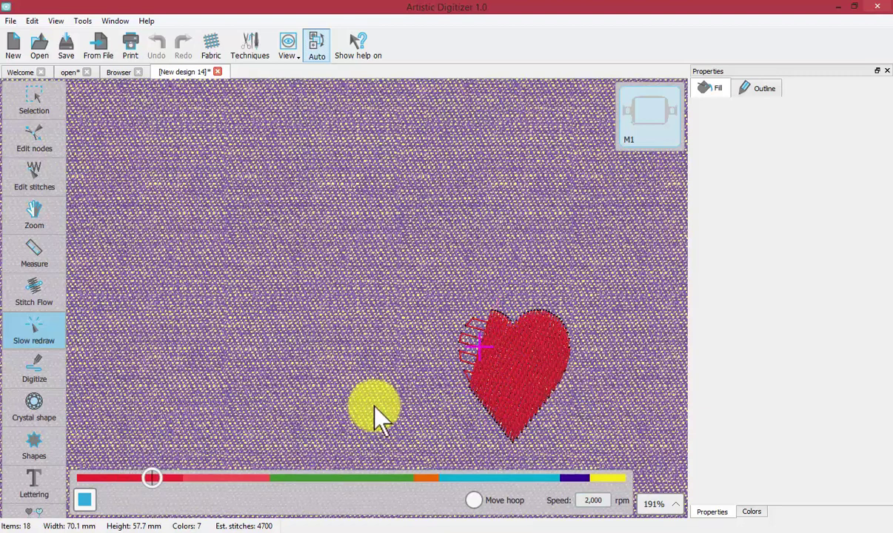
Stop playback, zoom in on the heart, set speed to 400 rpm and enable Move hoop
{"action": "left_click", "coordinate": [86, 499]}
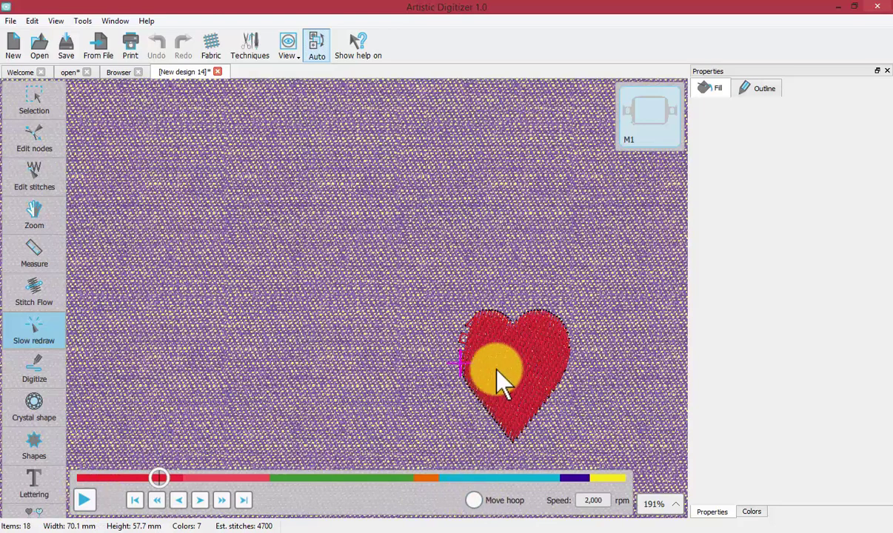
{"action": "scroll", "coordinate": [496, 370], "scroll_direction": "up", "scroll_amount": 1}
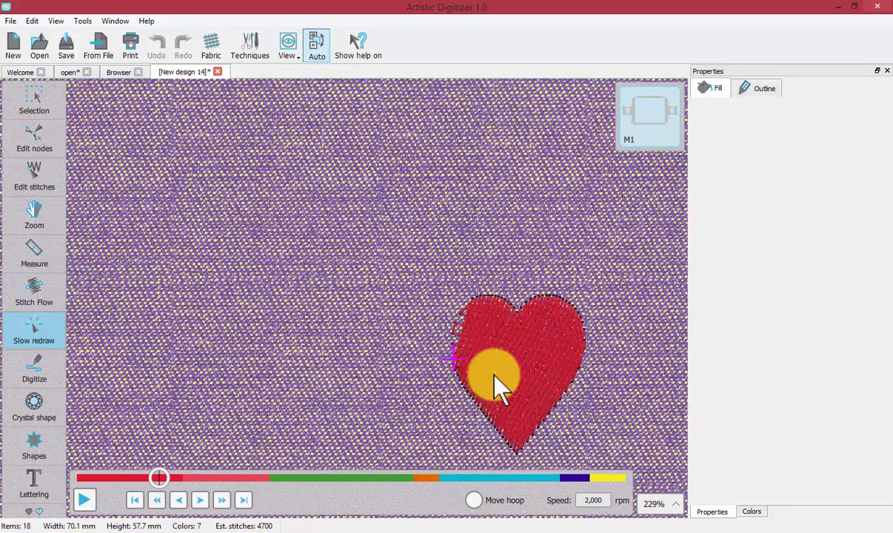
{"action": "scroll", "coordinate": [494, 379], "scroll_direction": "up", "scroll_amount": 2}
{"action": "scroll", "coordinate": [495, 379], "scroll_direction": "up", "scroll_amount": 1}
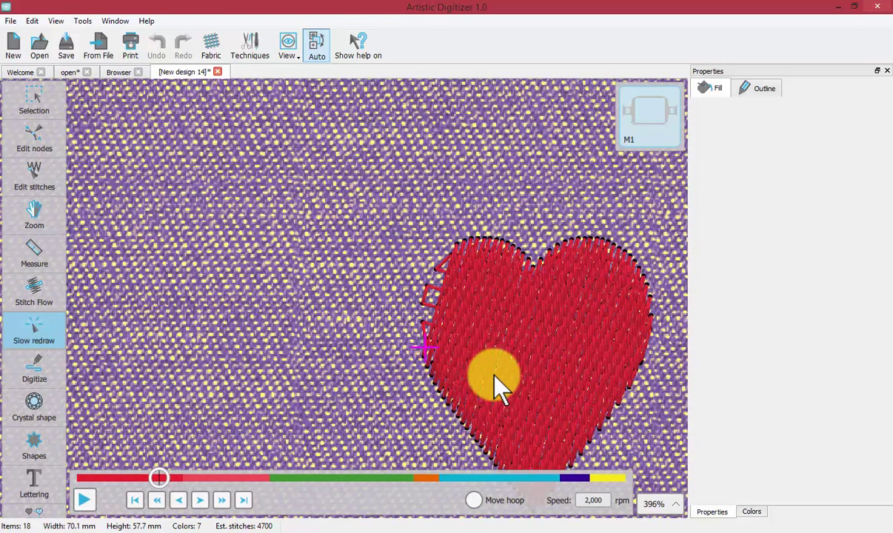
{"action": "scroll", "coordinate": [494, 380], "scroll_direction": "up", "scroll_amount": 2}
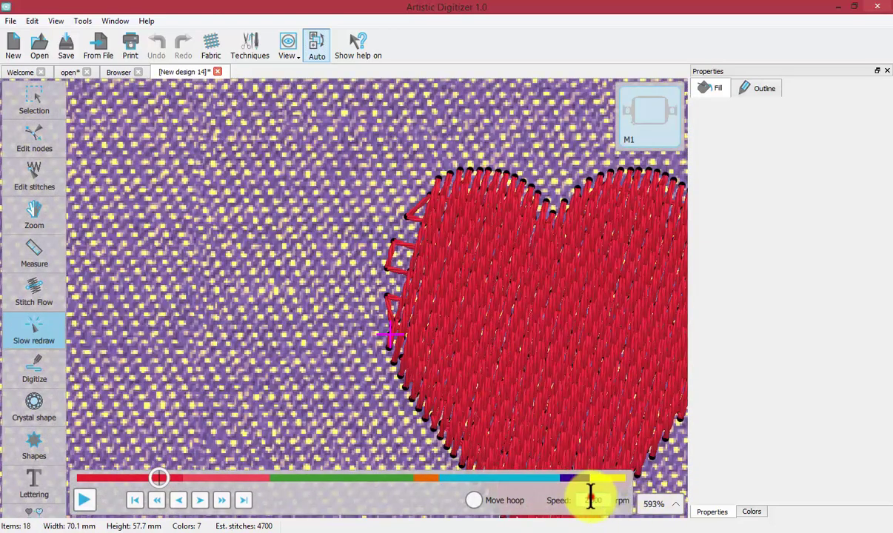
{"action": "left_click", "coordinate": [602, 499]}
{"action": "type", "text": "400"}
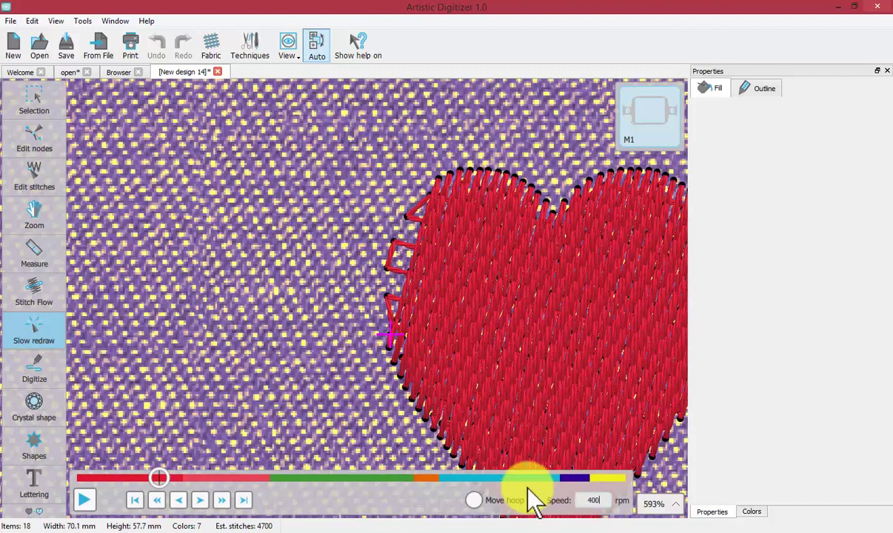
{"action": "left_click", "coordinate": [472, 500]}
Replay the red heart at 400 rpm with the hoop moving, zooming out as it stitches
{"action": "left_click", "coordinate": [85, 502]}
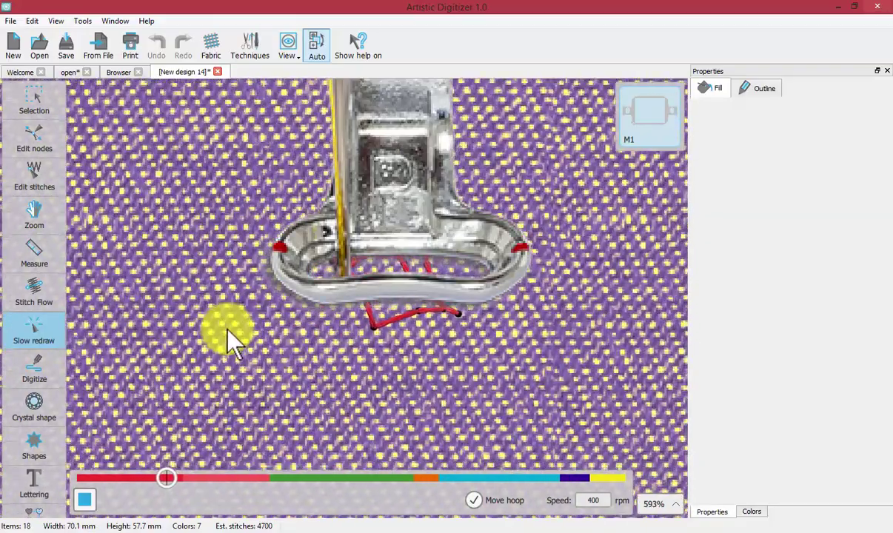
{"action": "scroll", "coordinate": [228, 339], "scroll_direction": "up", "scroll_amount": 2}
{"action": "scroll", "coordinate": [228, 339], "scroll_direction": "up", "scroll_amount": 1}
{"action": "scroll", "coordinate": [229, 341], "scroll_direction": "down", "scroll_amount": 4}
{"action": "scroll", "coordinate": [243, 223], "scroll_direction": "down", "scroll_amount": 1}
{"action": "scroll", "coordinate": [241, 222], "scroll_direction": "down", "scroll_amount": 2}
{"action": "scroll", "coordinate": [273, 248], "scroll_direction": "down", "scroll_amount": 1}
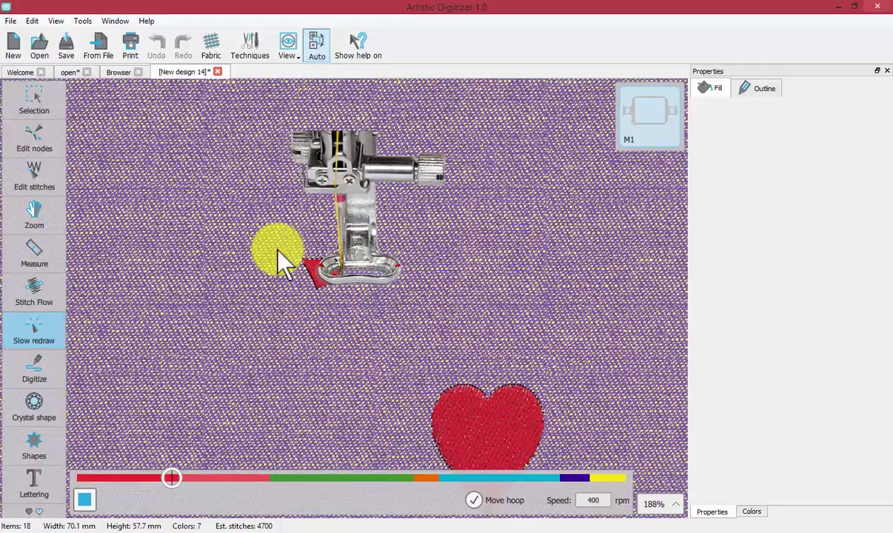
{"action": "scroll", "coordinate": [277, 247], "scroll_direction": "down", "scroll_amount": 1}
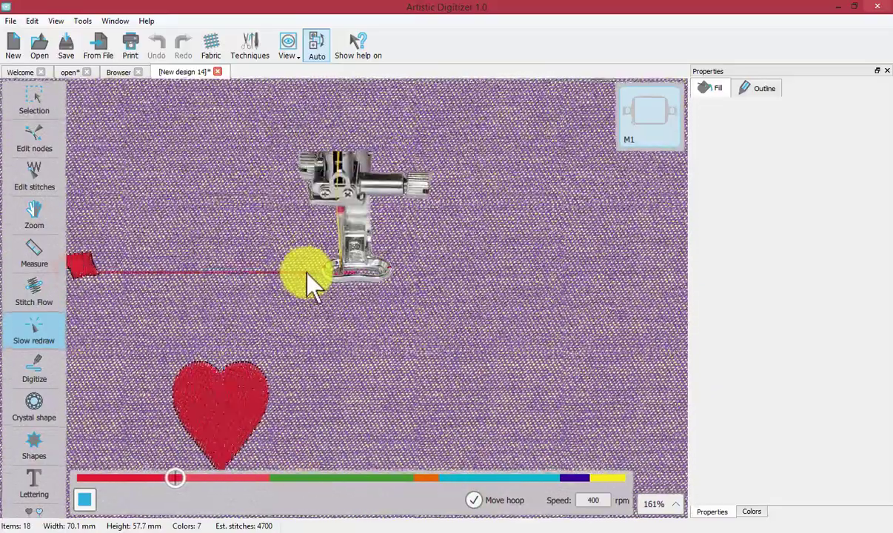
{"action": "scroll", "coordinate": [308, 273], "scroll_direction": "down", "scroll_amount": 3}
{"action": "scroll", "coordinate": [308, 273], "scroll_direction": "down", "scroll_amount": 1}
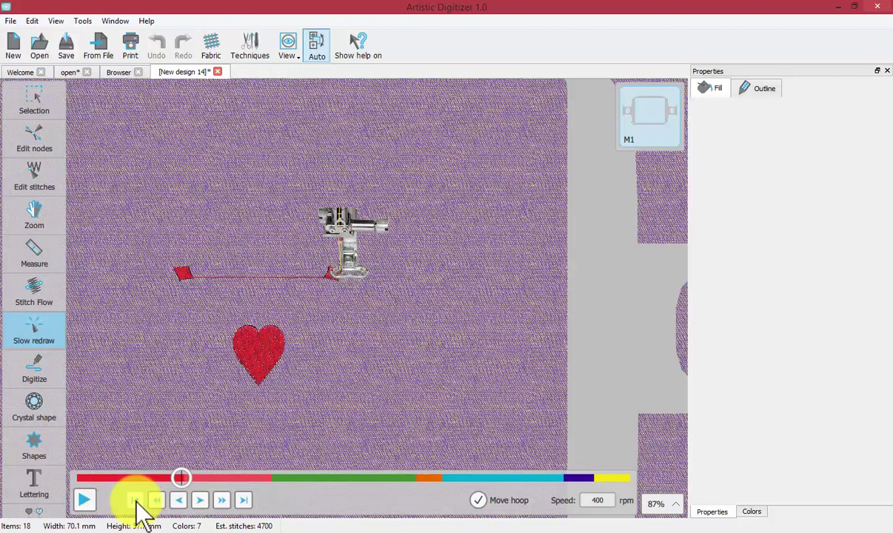
Rewind to the first stitch, then skip ahead past the red heart to the finished design
{"action": "left_click", "coordinate": [134, 501]}
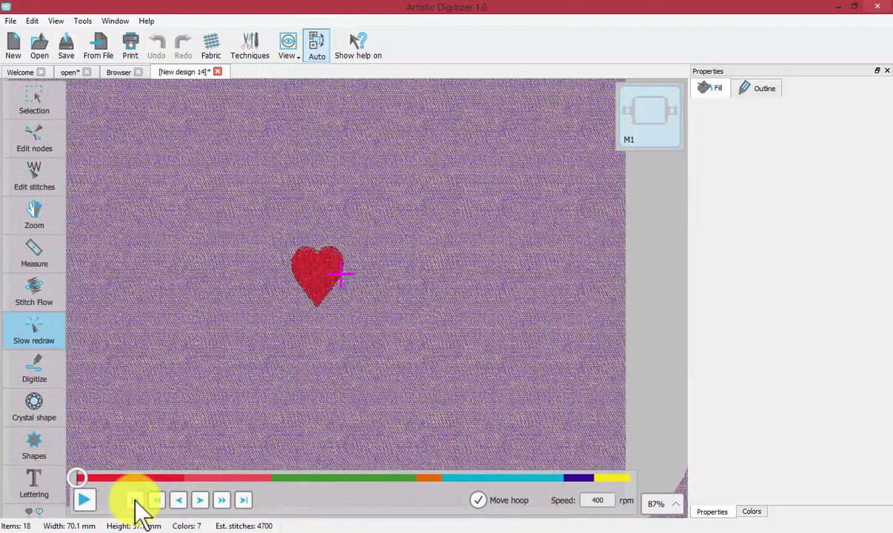
{"action": "left_click", "coordinate": [137, 500]}
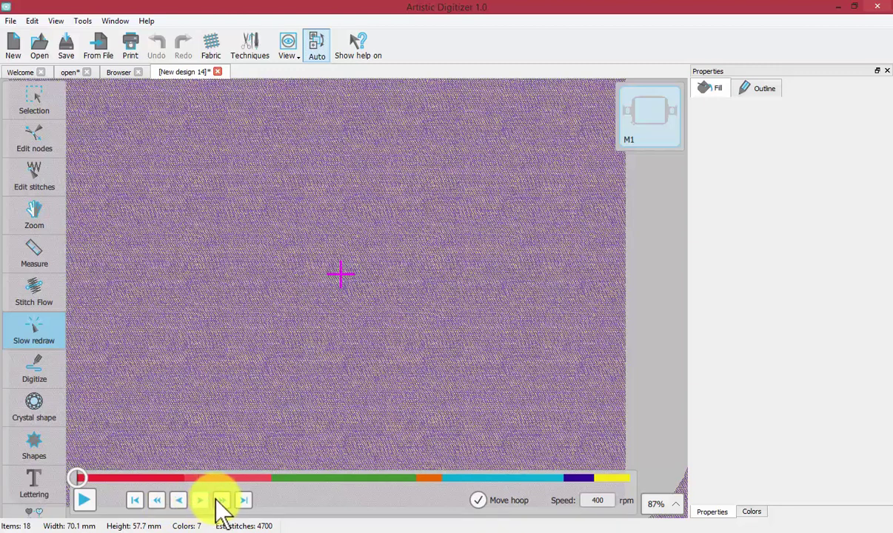
{"action": "left_click", "coordinate": [225, 499]}
{"action": "left_click", "coordinate": [223, 501]}
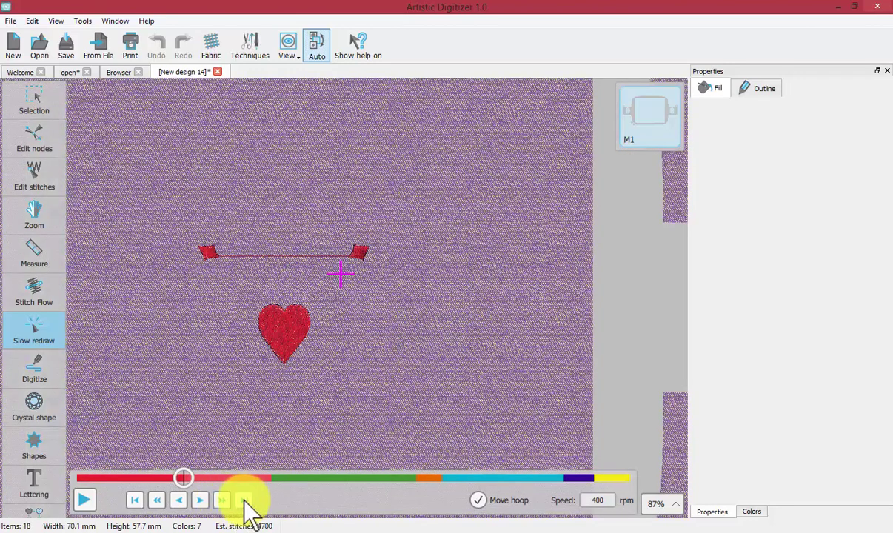
{"action": "left_click", "coordinate": [244, 500]}
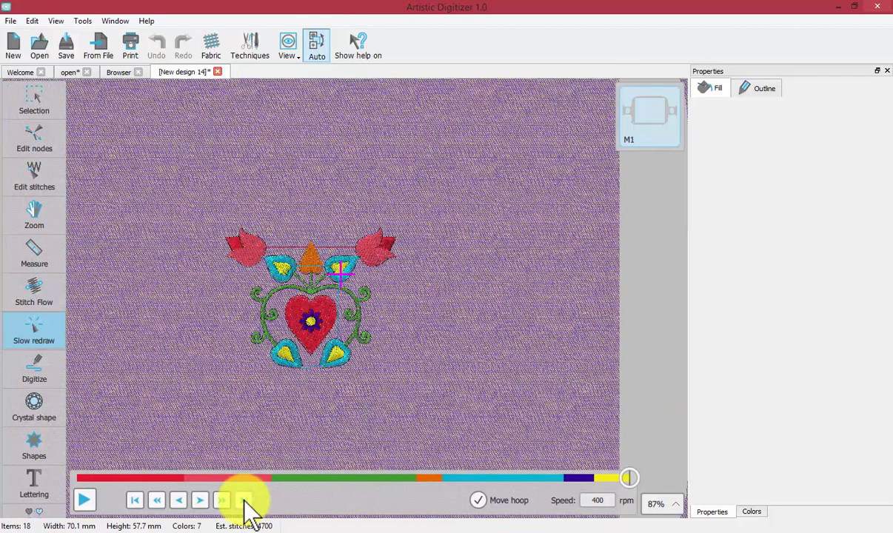
Restart and advance four colours one at a time, then jump to the end
{"action": "left_click", "coordinate": [135, 500]}
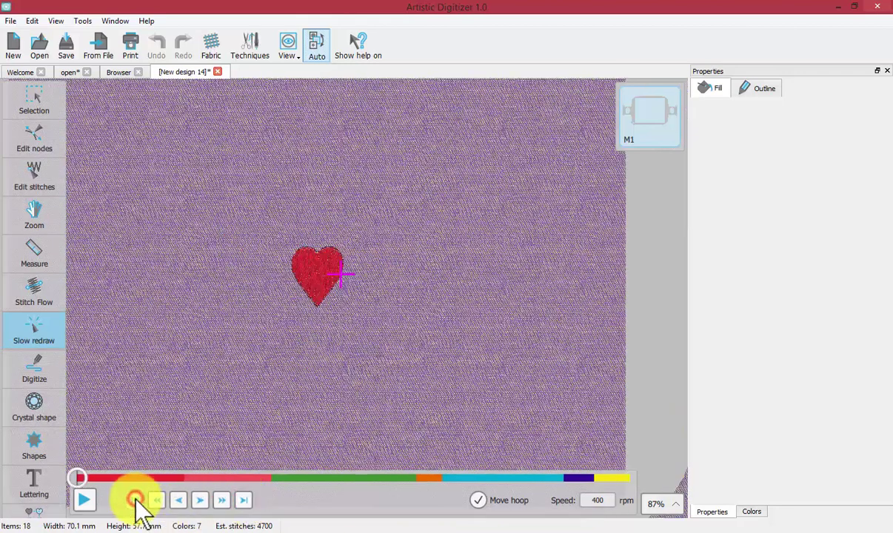
{"action": "left_click", "coordinate": [221, 500]}
{"action": "left_click", "coordinate": [222, 501]}
{"action": "left_click", "coordinate": [222, 500]}
{"action": "left_click", "coordinate": [221, 501]}
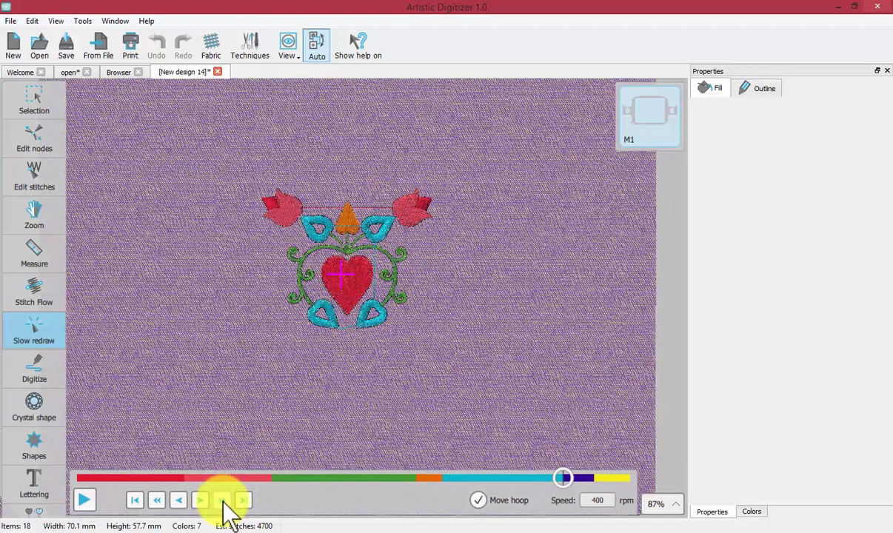
{"action": "left_click", "coordinate": [241, 500]}
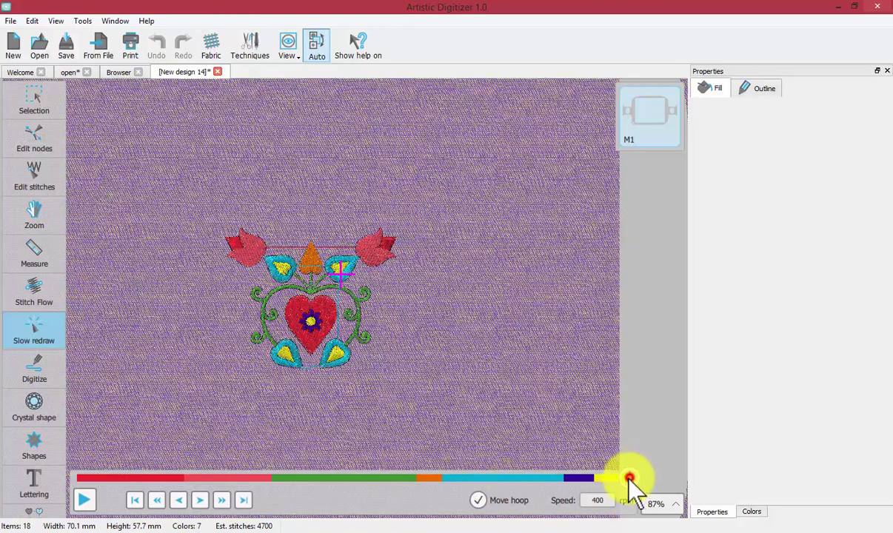
Rewind the redraw past the yellow stitches and turn off Move hoop
{"action": "left_click_drag", "start_coordinate": [622, 490], "coordinate": [502, 477]}
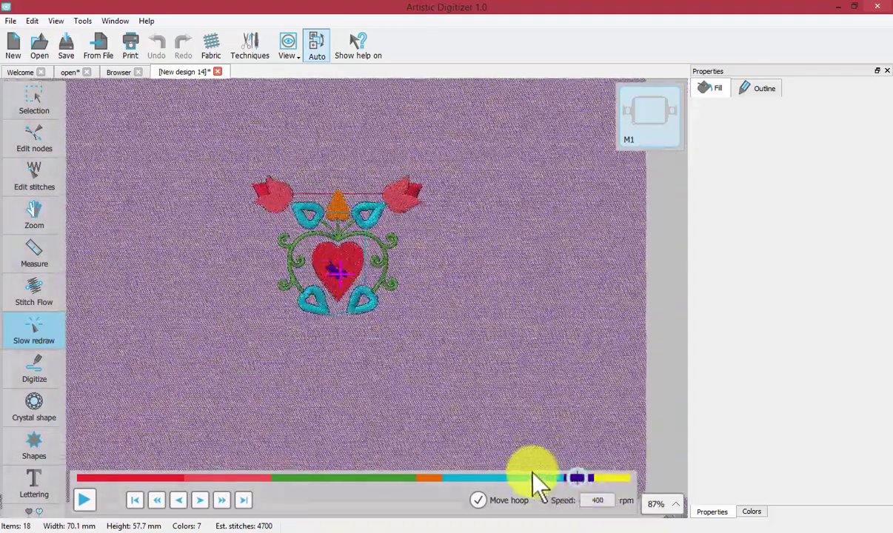
{"action": "left_click", "coordinate": [478, 500]}
{"action": "left_click", "coordinate": [477, 499]}
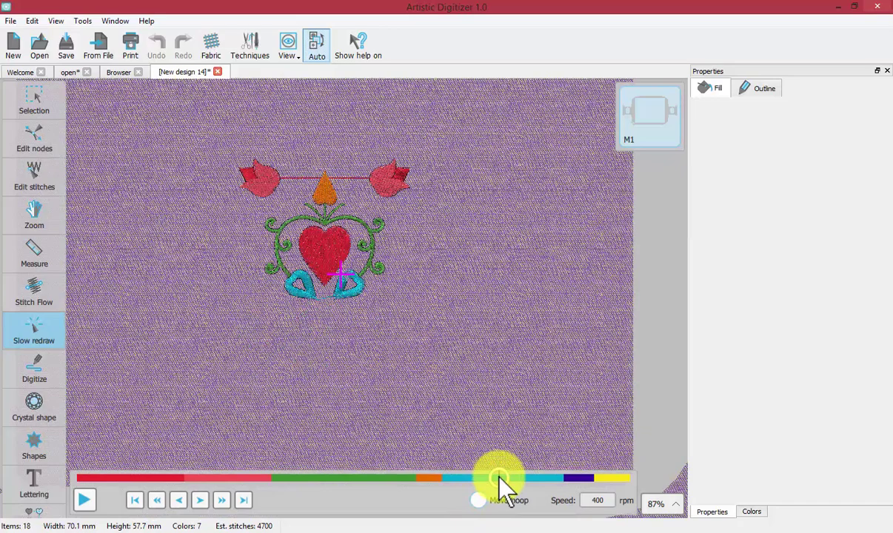
{"action": "left_click_drag", "start_coordinate": [335, 239], "coordinate": [345, 266]}
{"action": "scroll", "coordinate": [339, 263], "scroll_direction": "up", "scroll_amount": 5}
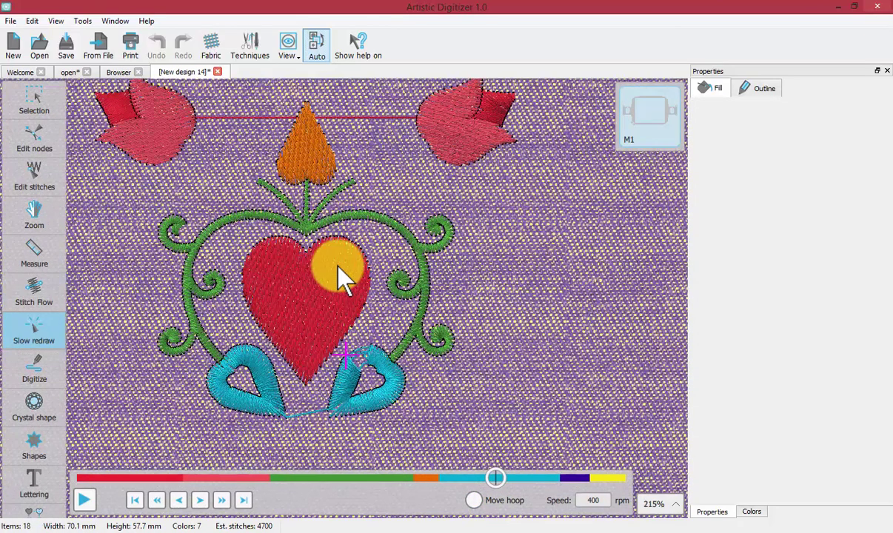
Rewind through cyan, orange and green back to the left tulip, then return to Selection
{"action": "mouse_move", "coordinate": [495, 477]}
{"action": "left_mouse_down"}
{"action": "mouse_move", "coordinate": [205, 472]}
{"action": "mouse_move", "coordinate": [97, 460]}
{"action": "mouse_move", "coordinate": [76, 476]}
{"action": "mouse_move", "coordinate": [546, 473]}
{"action": "mouse_move", "coordinate": [494, 478]}
{"action": "left_mouse_up"}
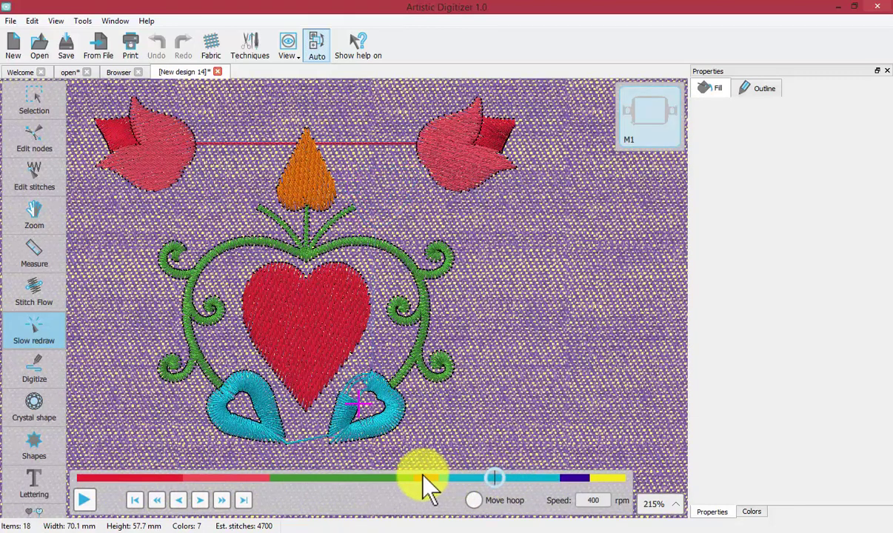
{"action": "left_click_drag", "start_coordinate": [408, 478], "coordinate": [247, 477]}
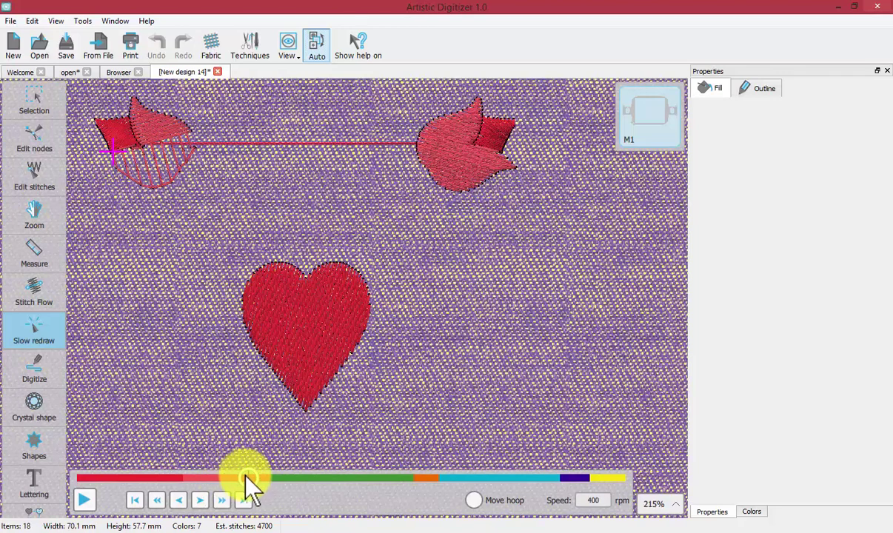
{"action": "left_click_drag", "start_coordinate": [245, 478], "coordinate": [76, 475]}
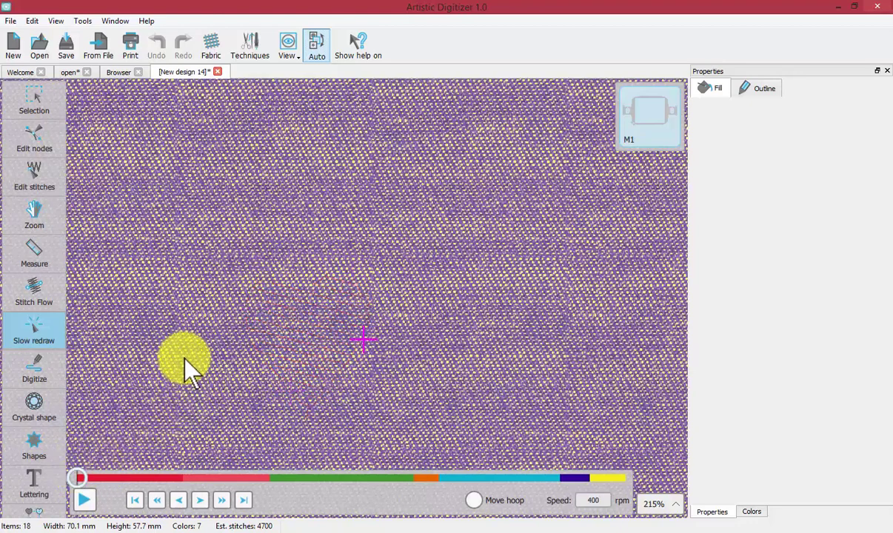
{"action": "left_click", "coordinate": [34, 97]}
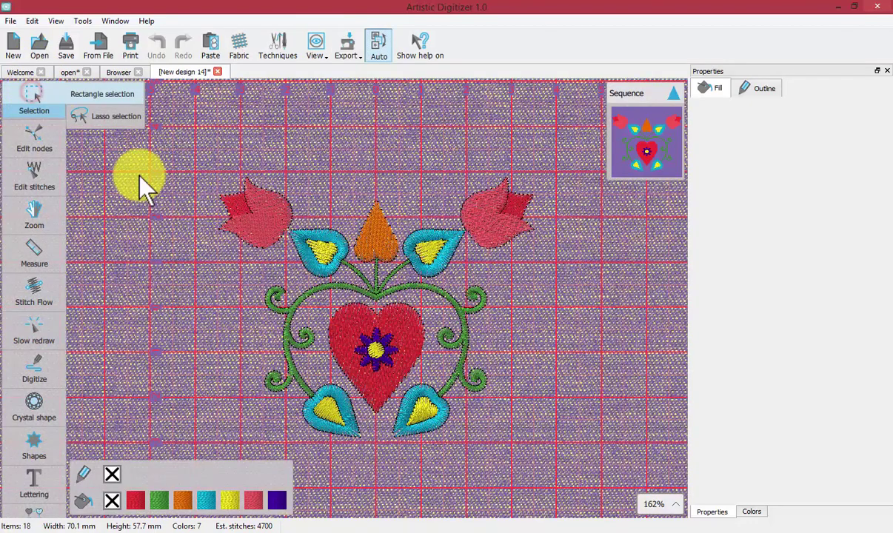